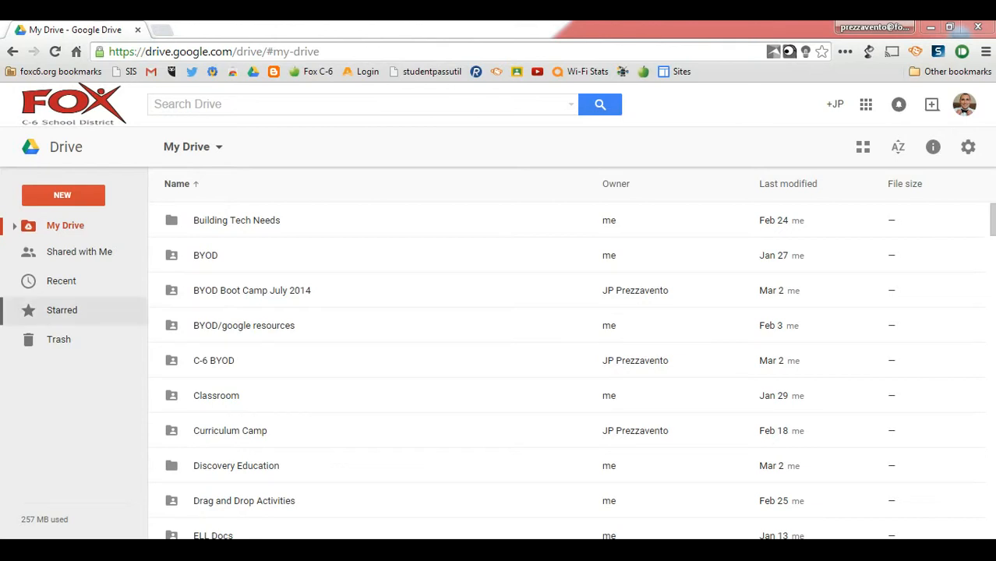
Create a new Google Form from Drive and name it "TWT Chapter 6 Reading Quiz"
click(62, 194)
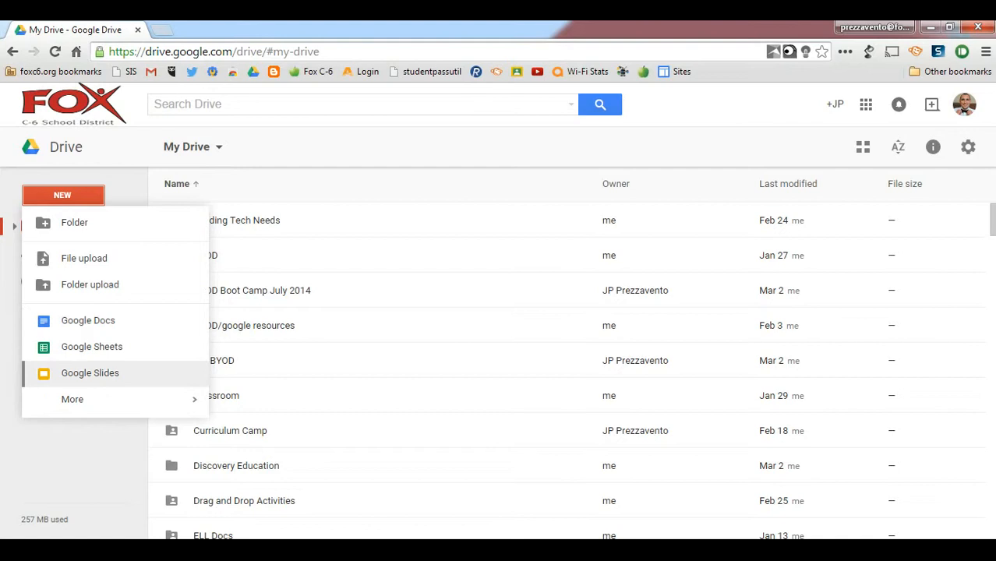
mouse_move(94, 399)
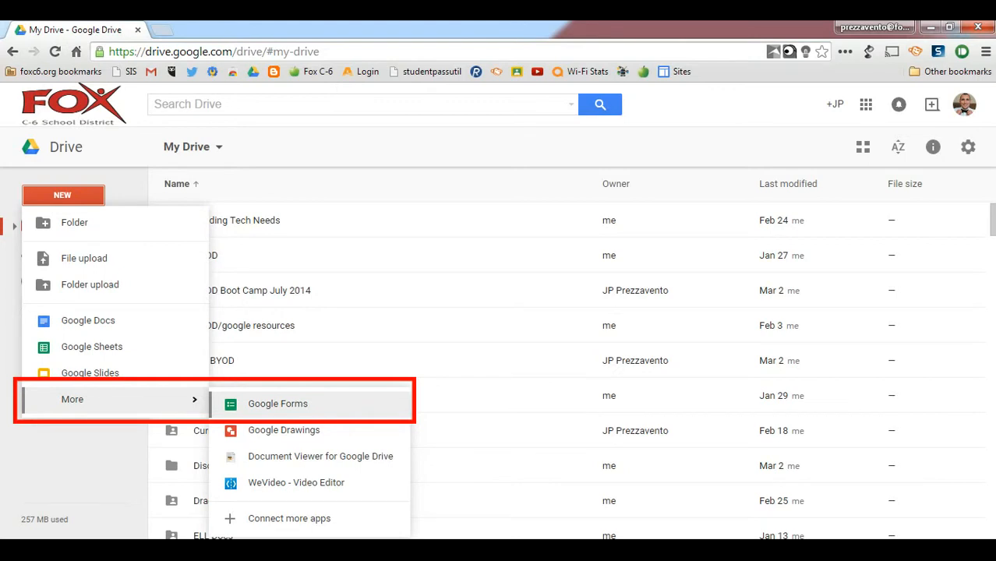
click(278, 404)
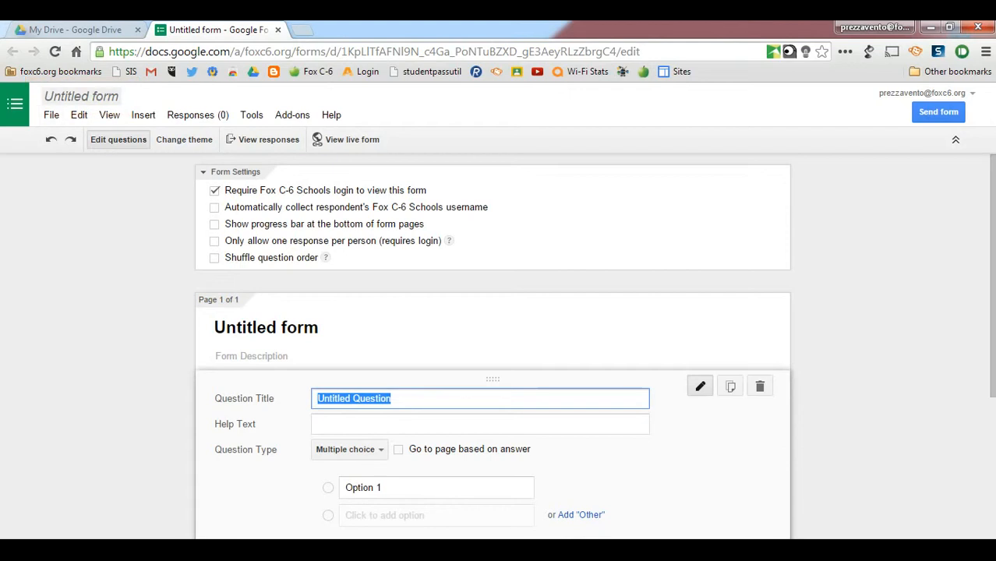
click(81, 96)
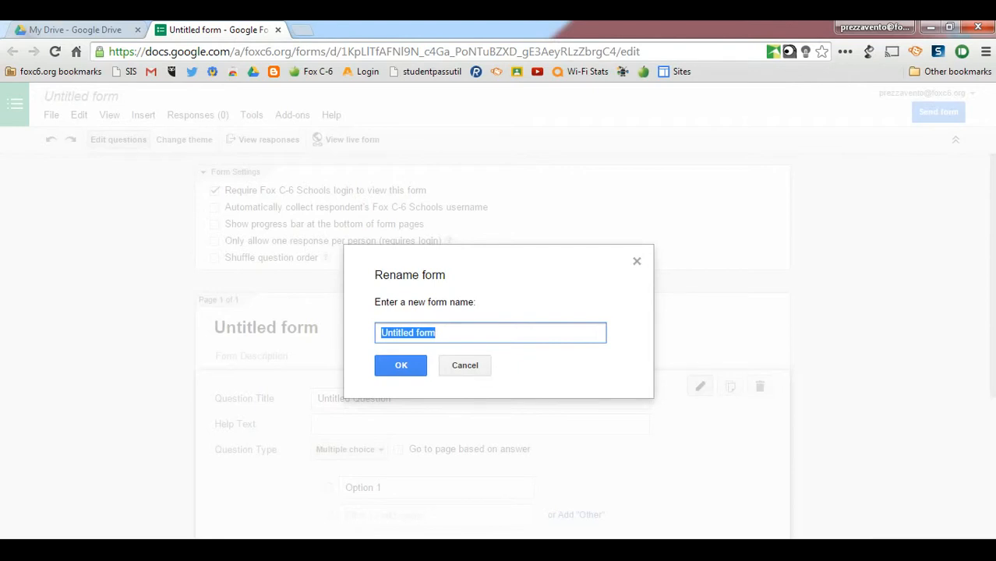
text(TWT Chapter 6 Reading Quiz)
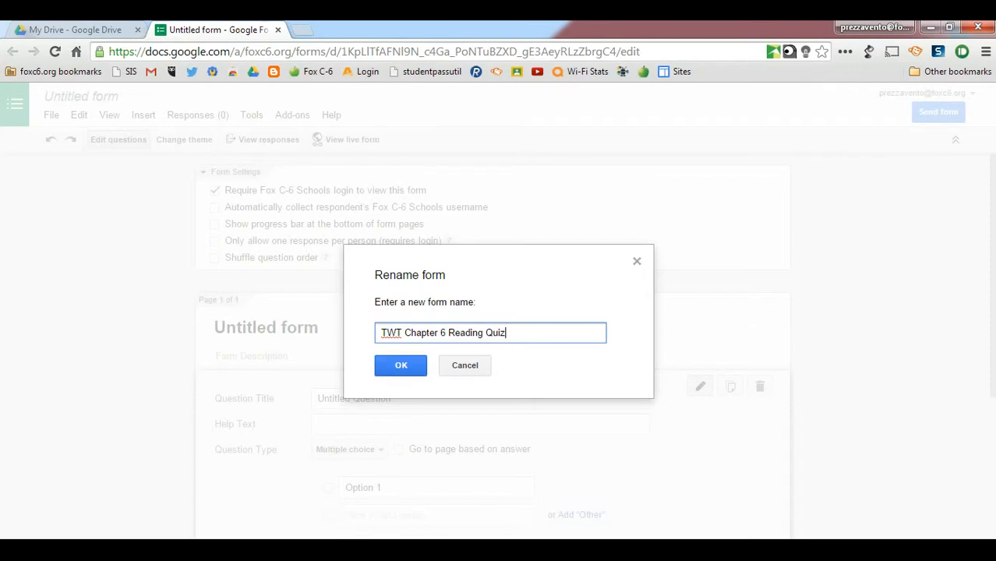
key(Return)
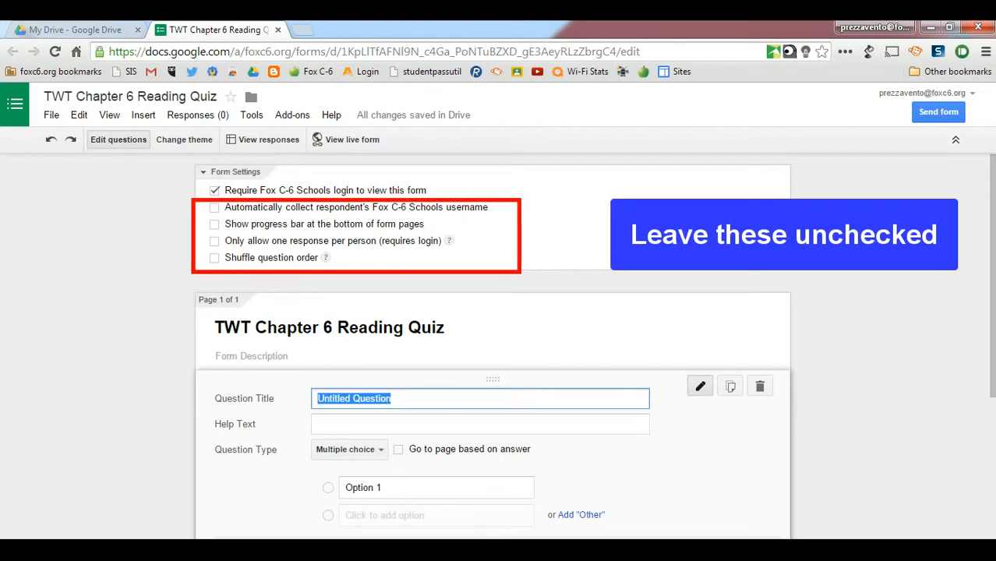
Title the first question "Class period - last name, first name"
scroll(492, 343, down, 2)
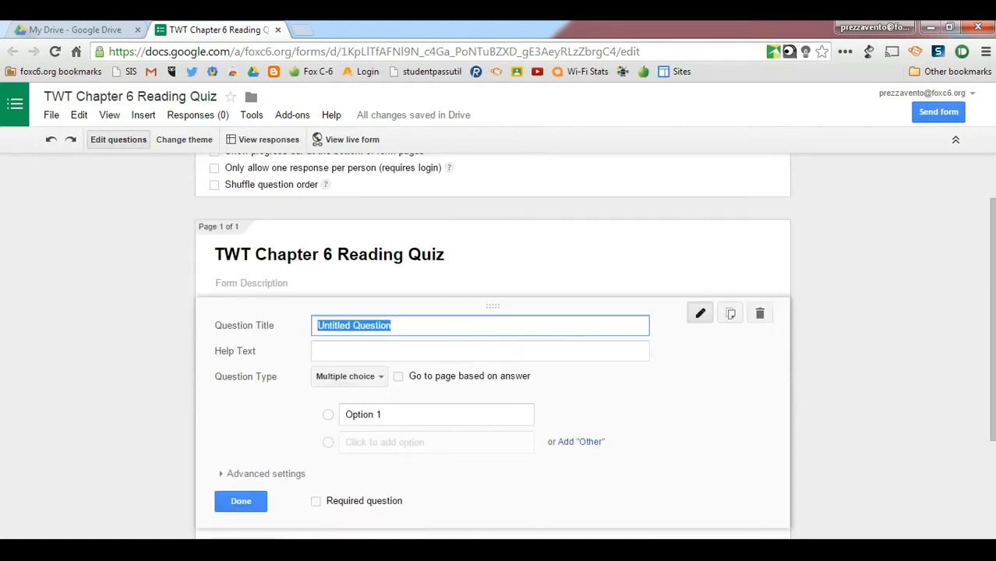
scroll(493, 343, down, 1)
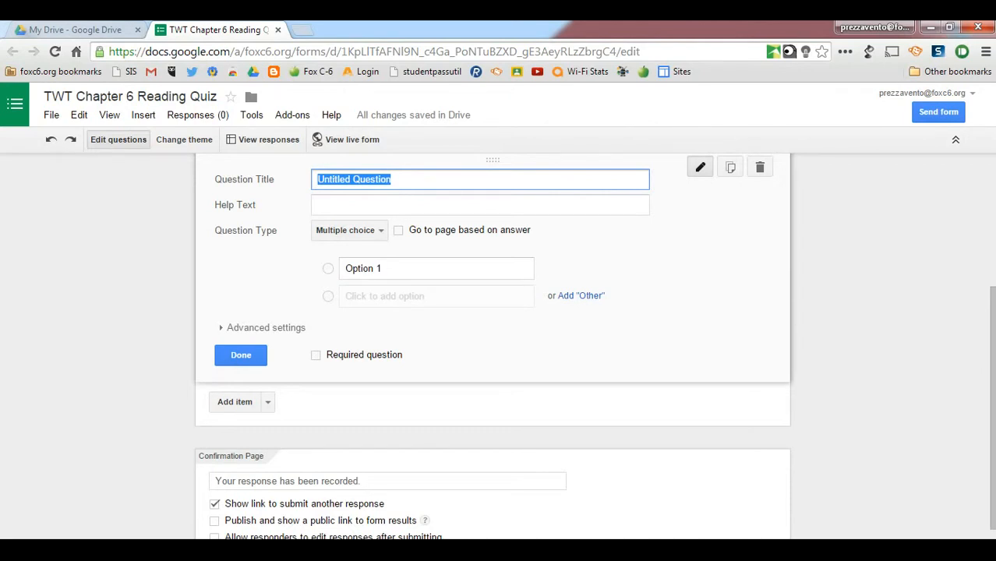
text(Class)
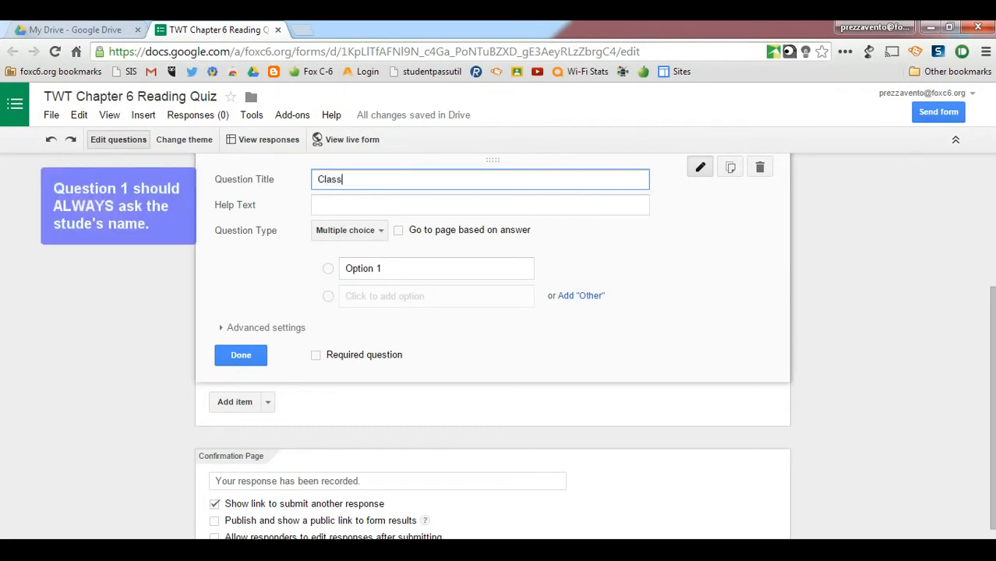
text( period - last)
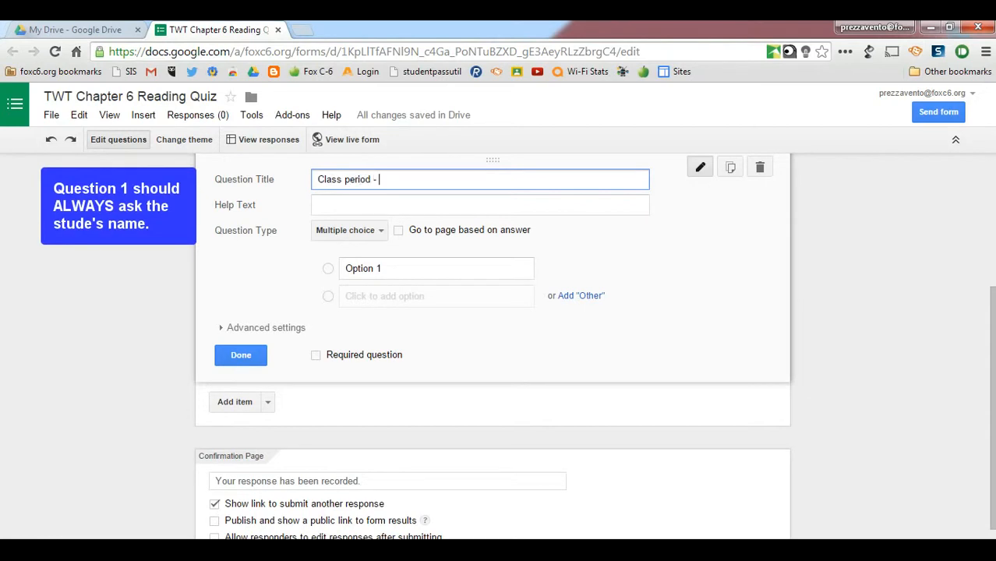
text( name, first name)
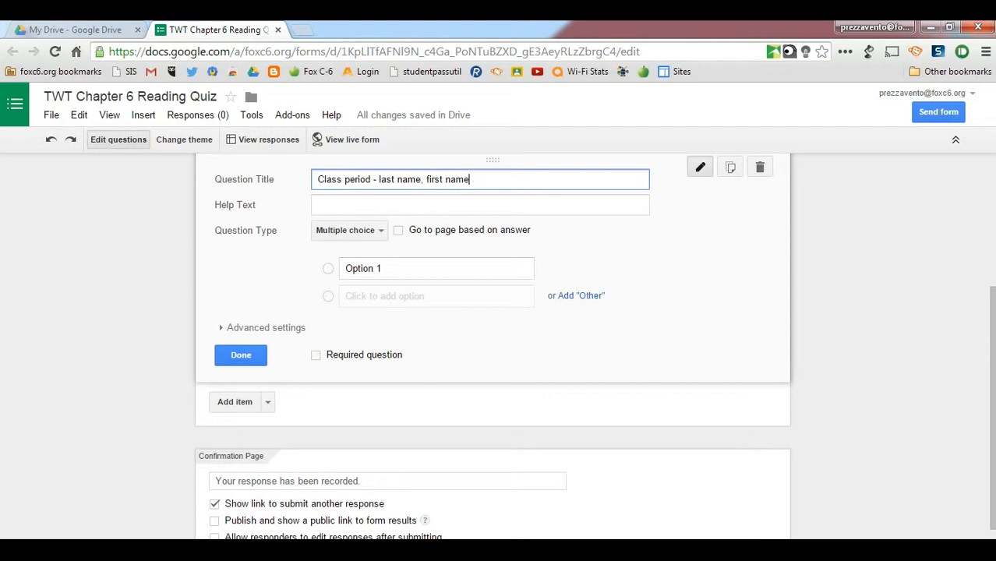
Fill in the first question's help text with "i.e." and an example of class period 6 followed by a student's last and first name
key(Tab)
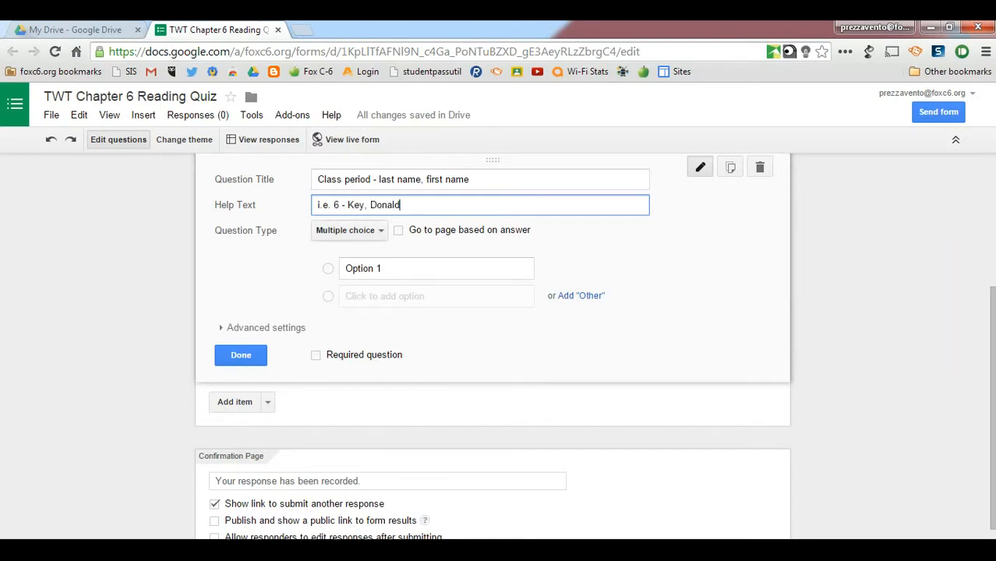
Change the first question's type to Text, make it required and finish editing it
click(349, 230)
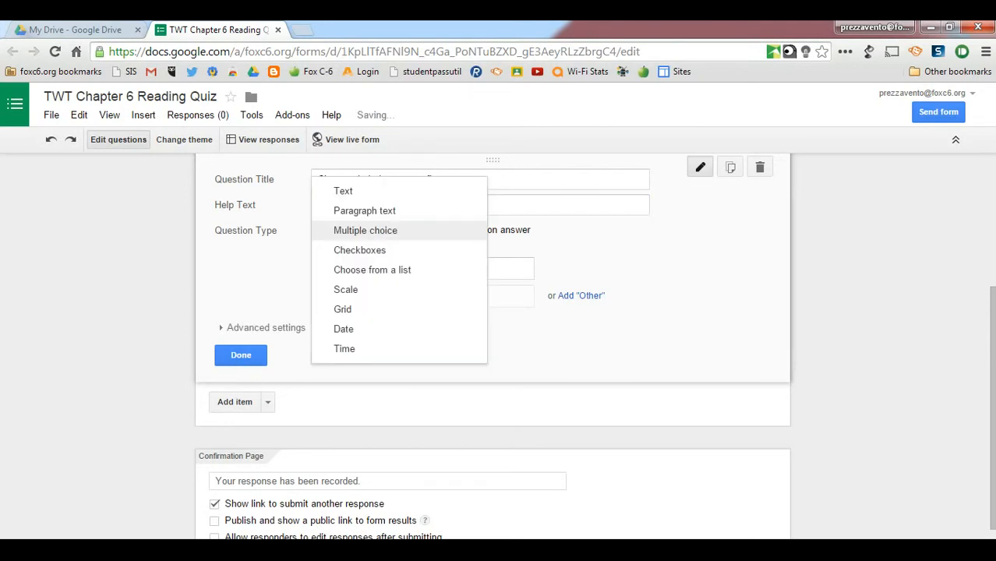
click(344, 192)
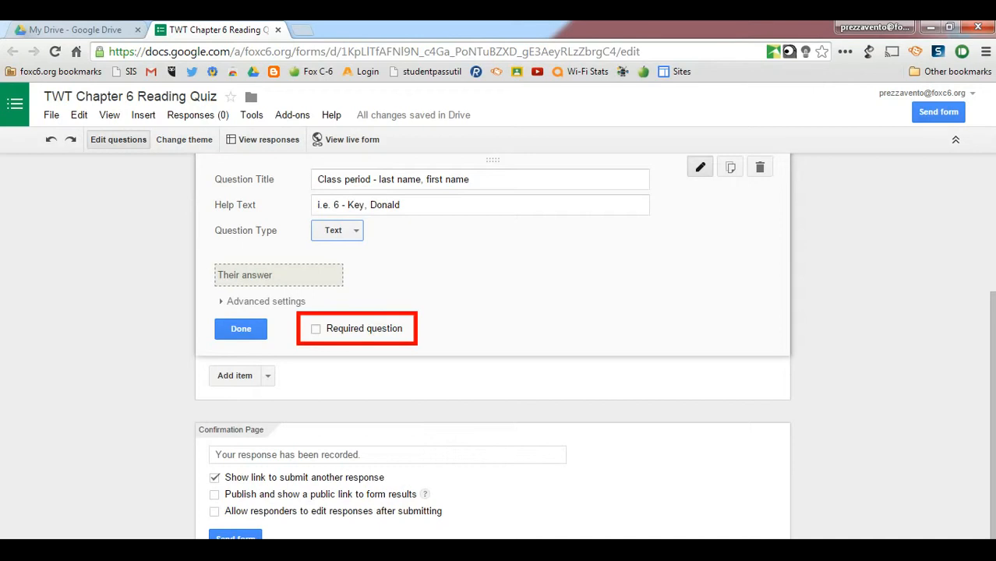
click(315, 329)
click(241, 328)
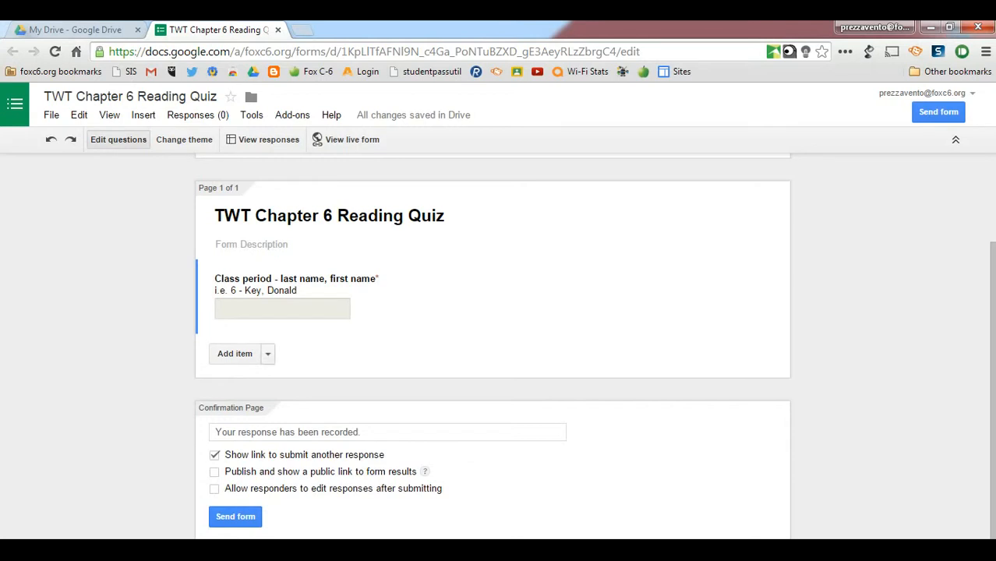
click(269, 354)
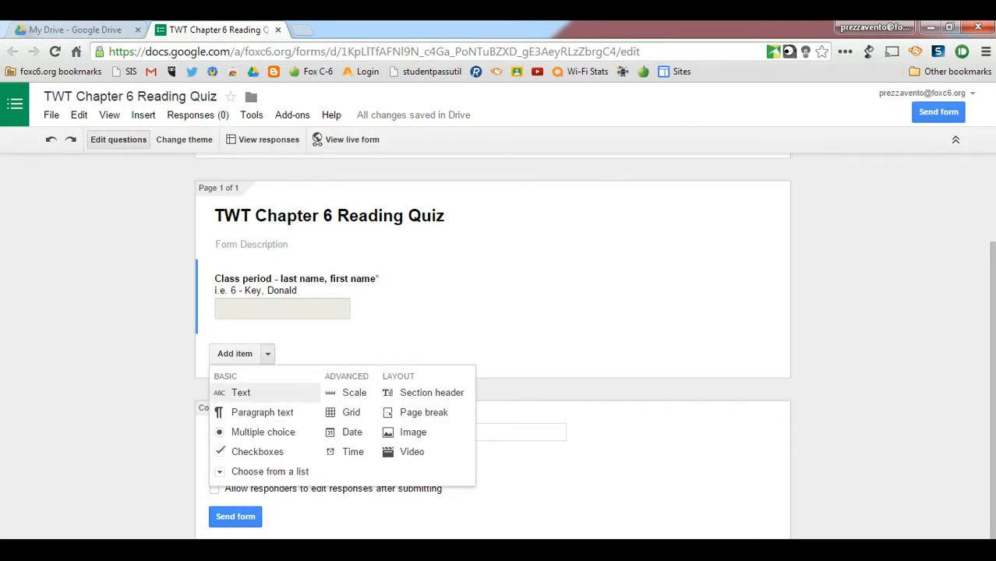
click(250, 392)
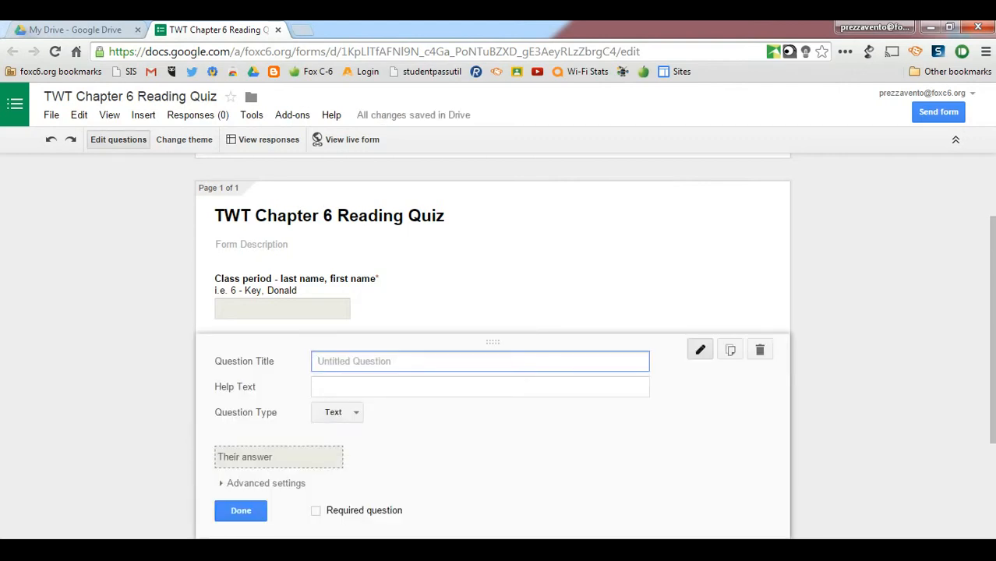
text(@foxc6.org )
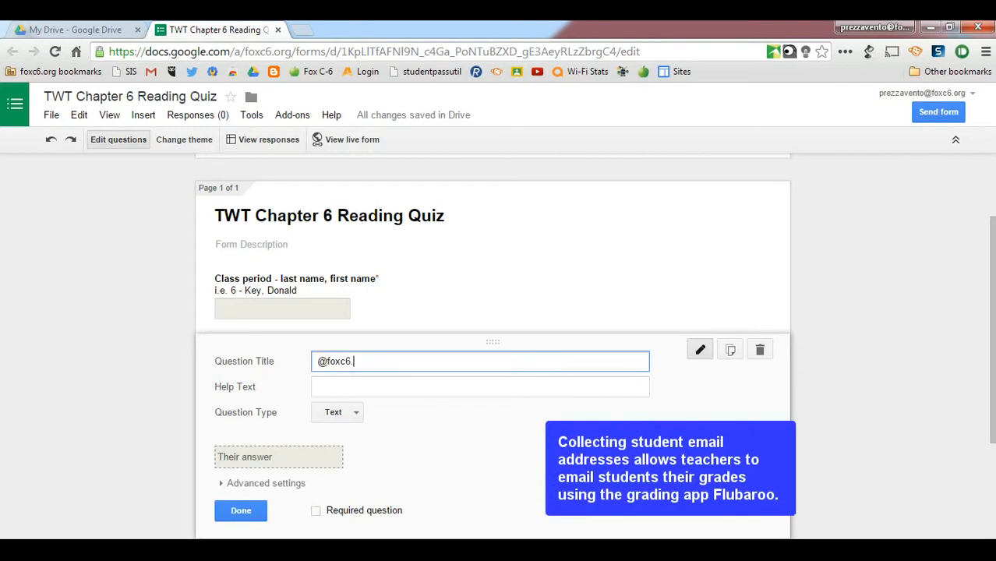
text(email address)
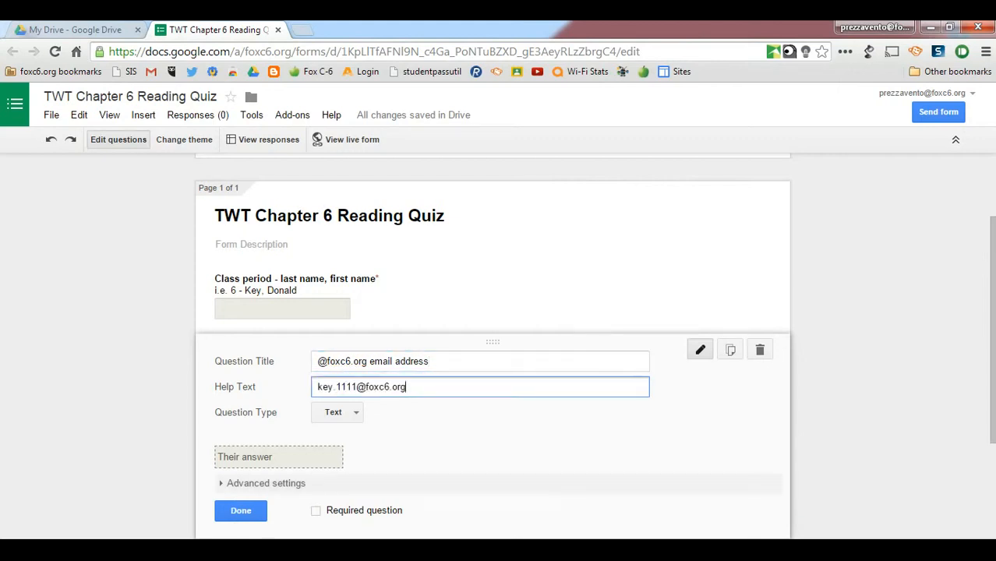
click(315, 511)
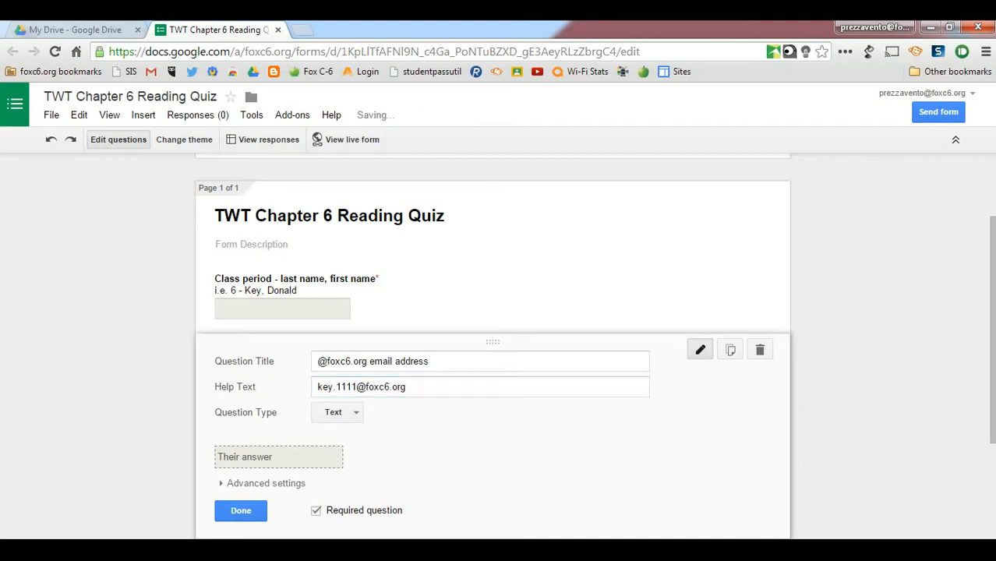
click(241, 511)
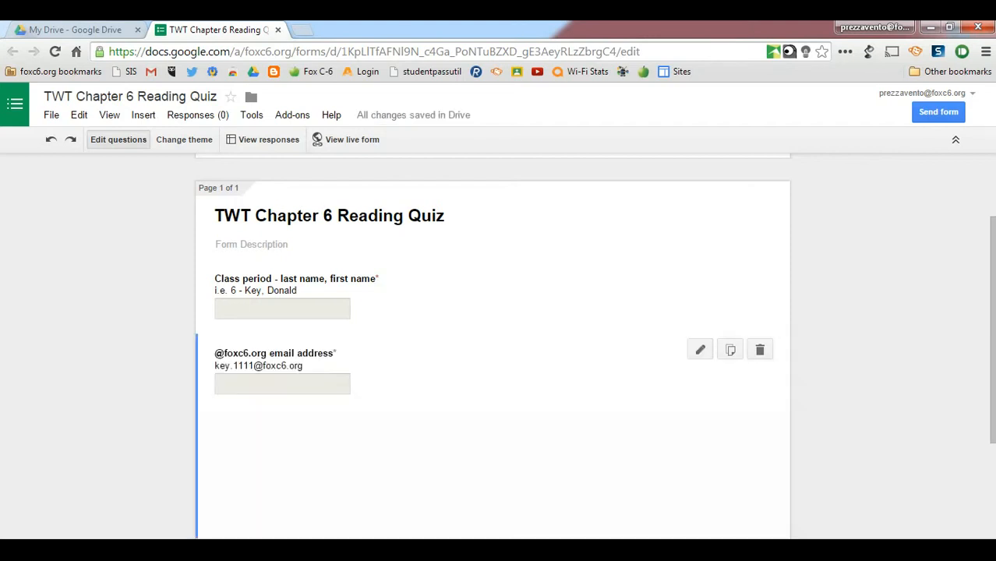
Add a multiple choice question titled "How did Bryon feel about the sentence the Texans received?"
scroll(493, 343, down, 2)
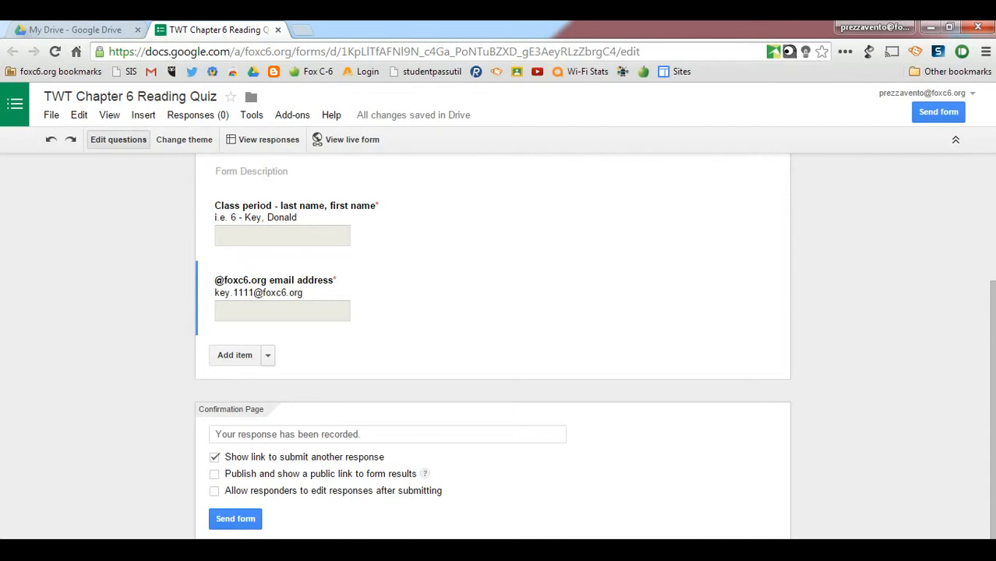
click(267, 355)
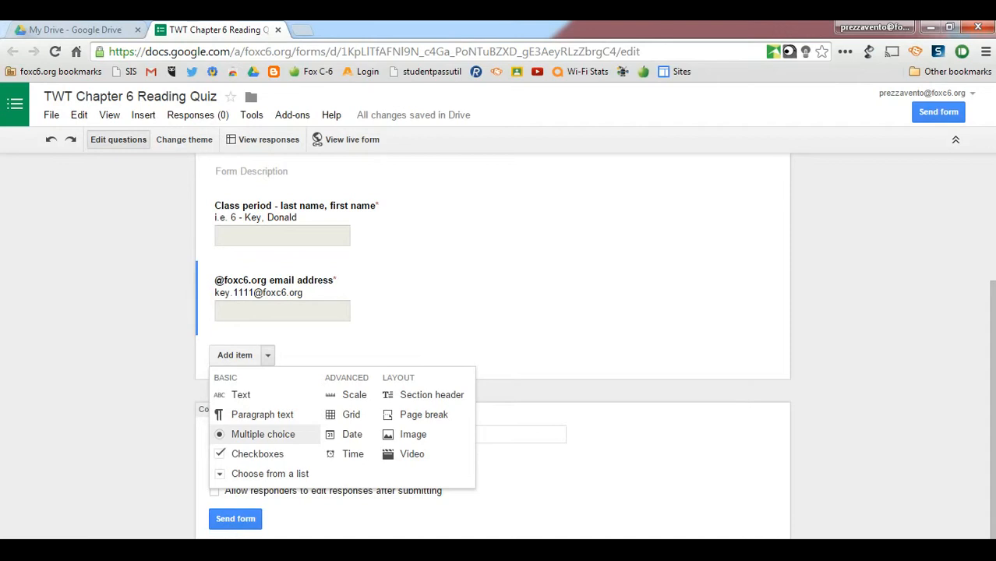
click(262, 434)
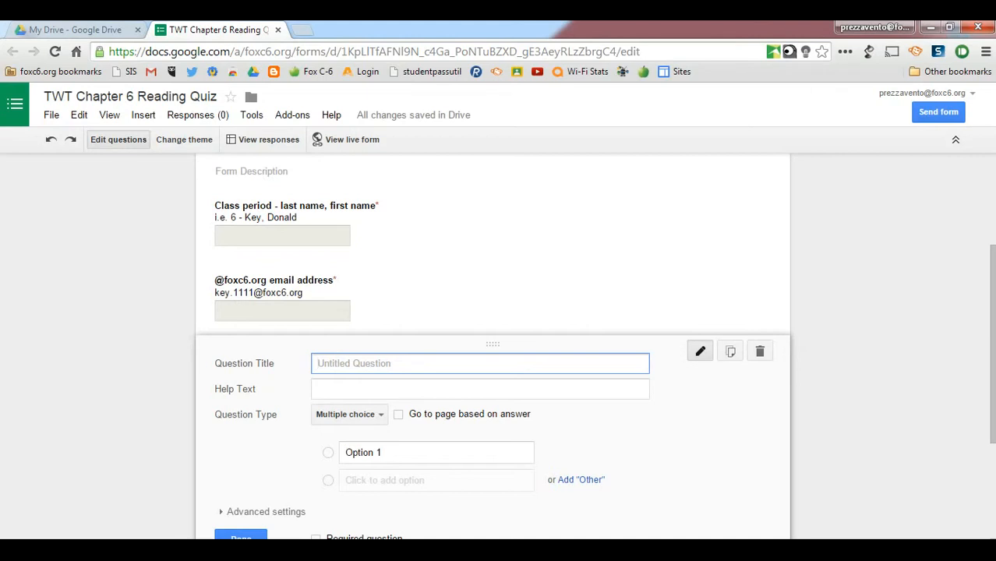
text(How did Bryon feel about the sentence the Texans received?)
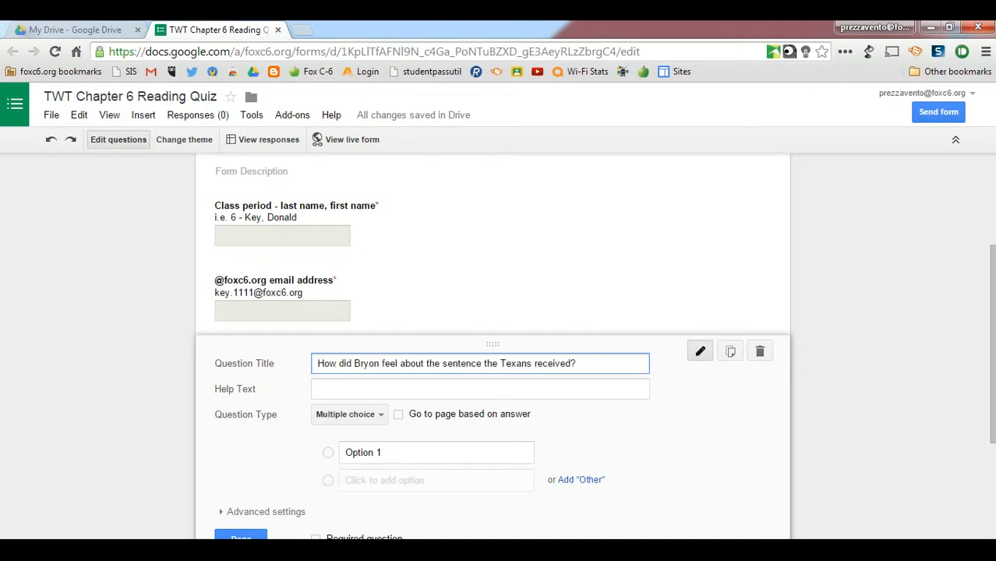
Set the first answer option of the Bryon question to "He was thrilled by their sentence."
scroll(493, 347, down, 1)
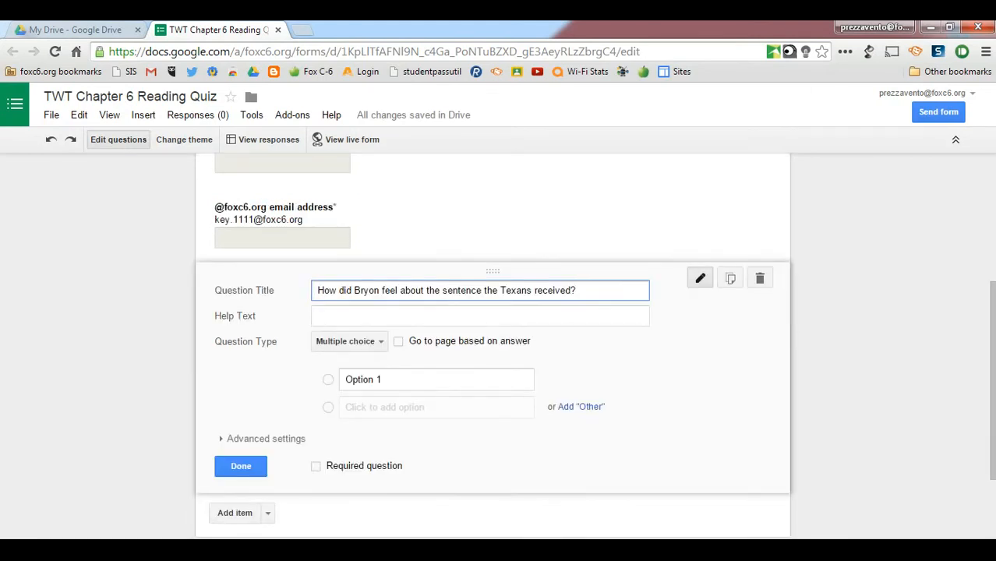
scroll(492, 347, down, 1)
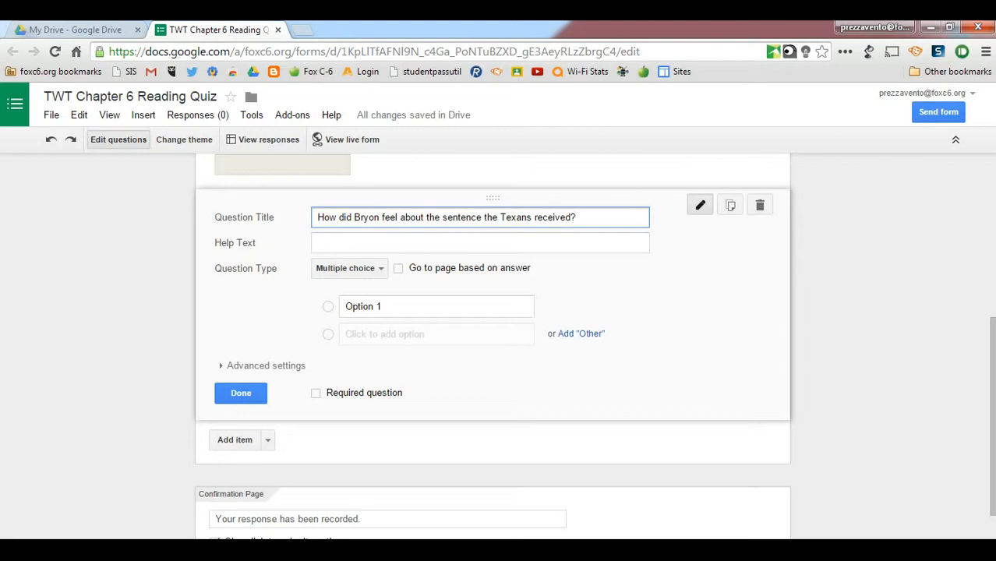
key(Return)
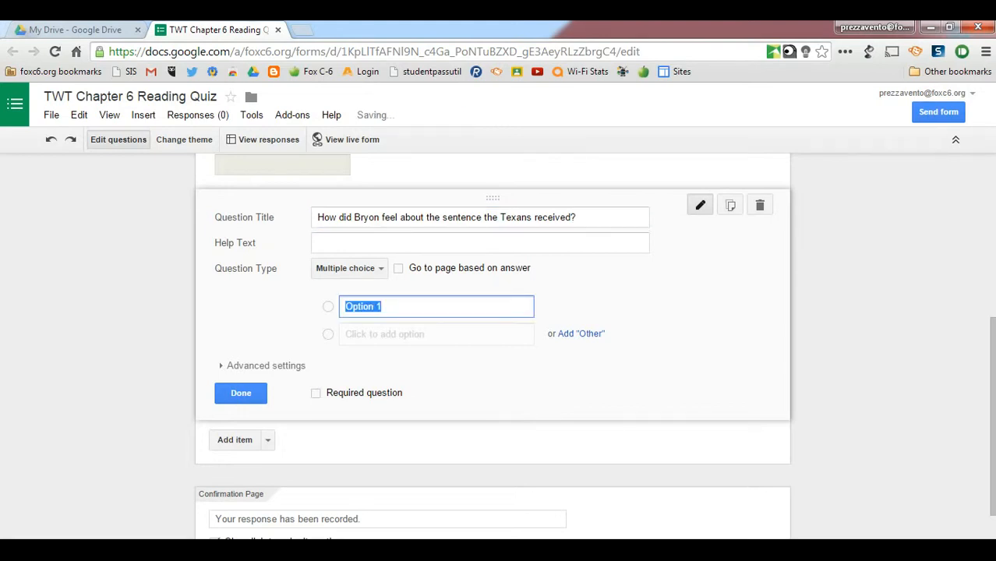
text(He was )
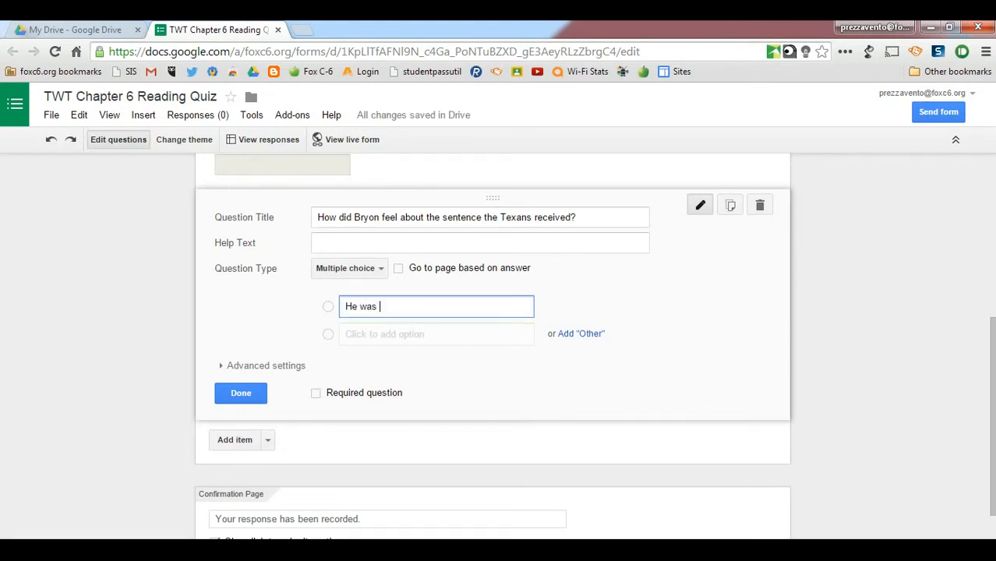
text(thrilled by their sentence.)
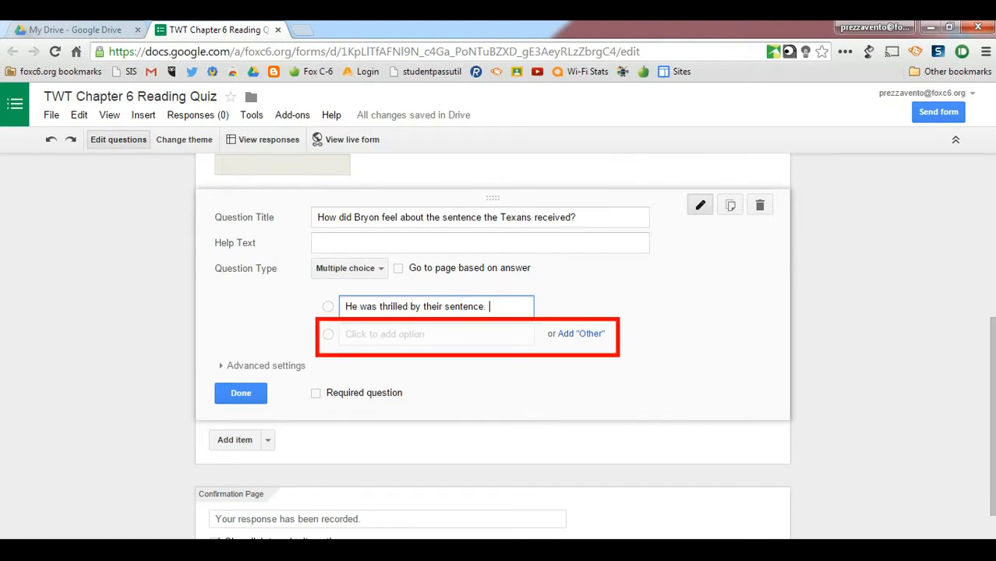
Add the options "Bryon didn't care one way or the other.", "He thought their sentence was too weak." and a fourth about refusing to attend the trial
click(436, 334)
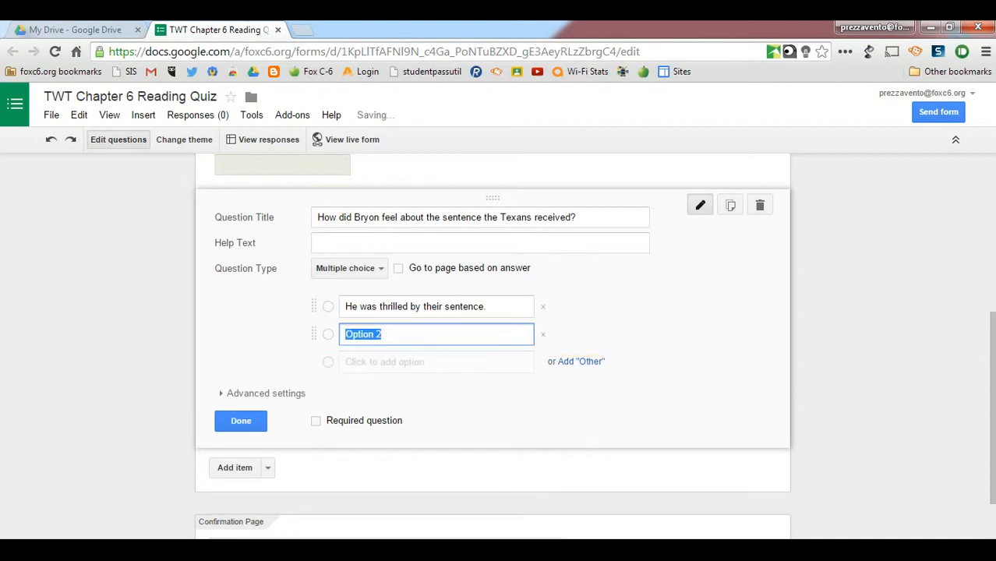
key(Return)
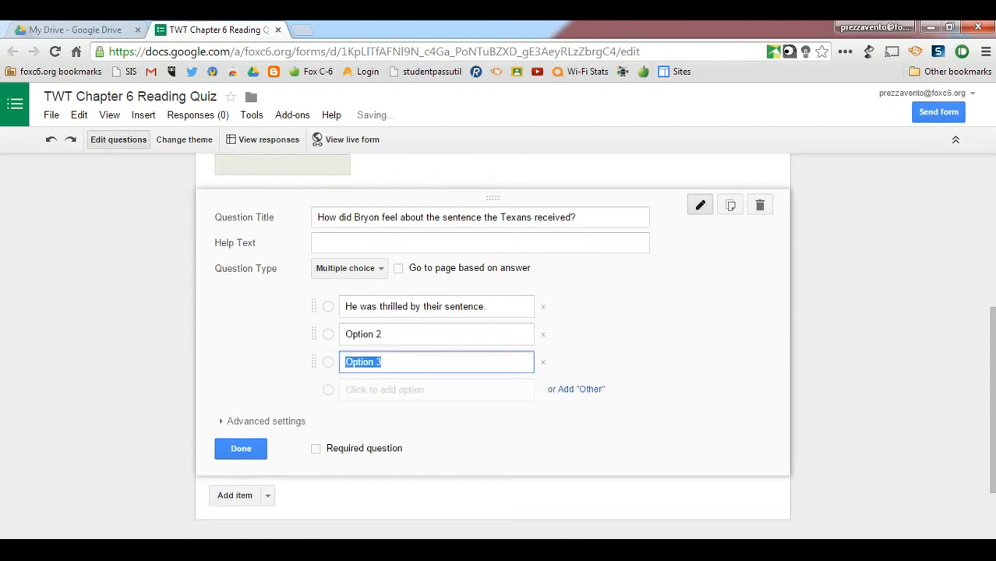
key(Return)
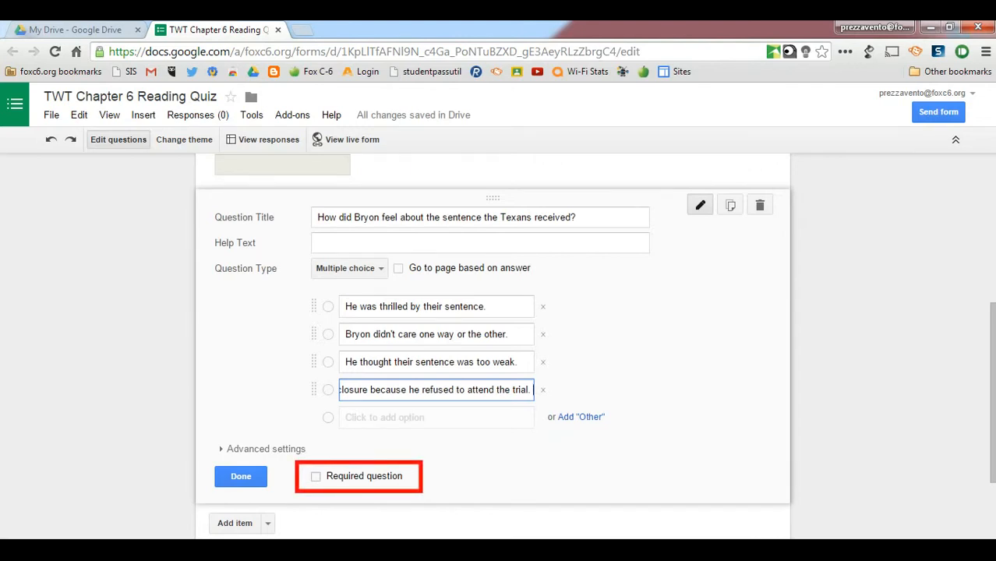
Make the Bryon question required, turn on shuffled option order in its advanced settings, and finish editing it
click(316, 476)
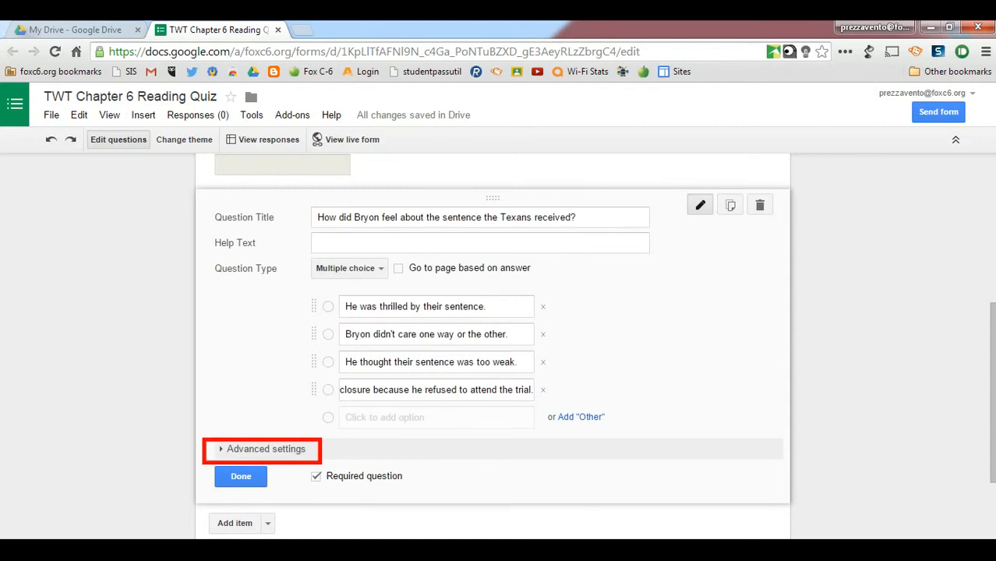
click(266, 450)
scroll(266, 450, down, 1)
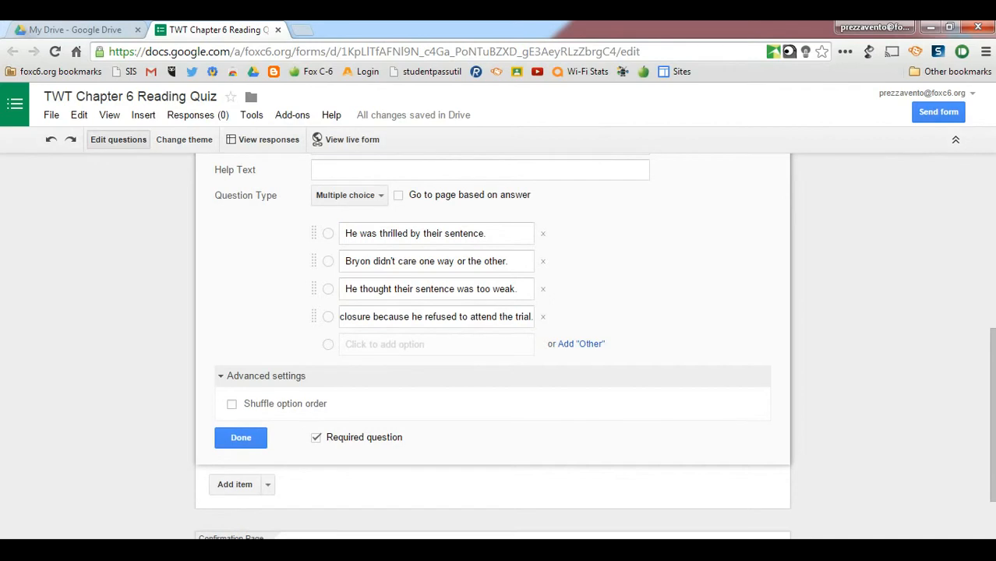
click(233, 405)
click(241, 438)
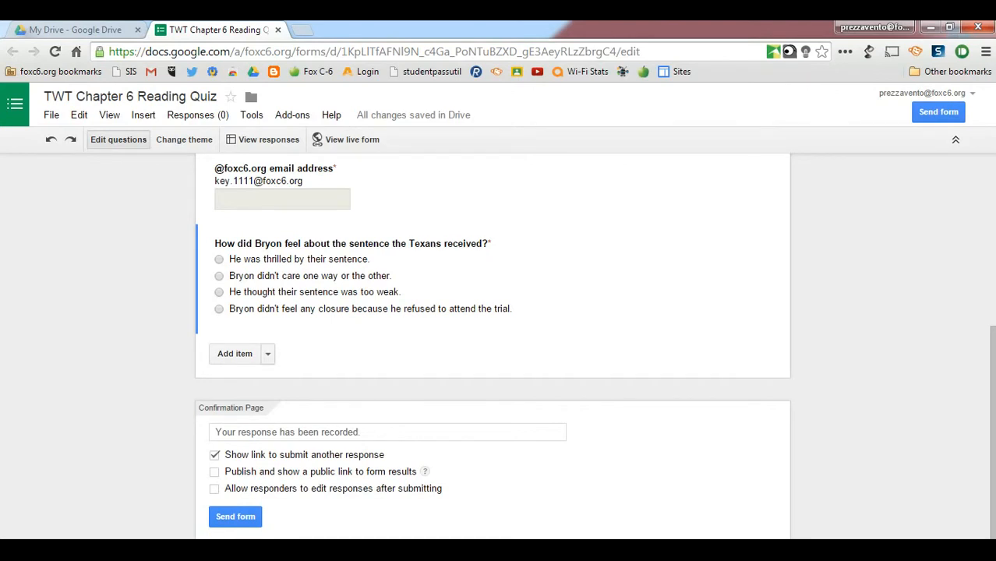
Add another blank multiple choice question below the Bryon question
click(267, 354)
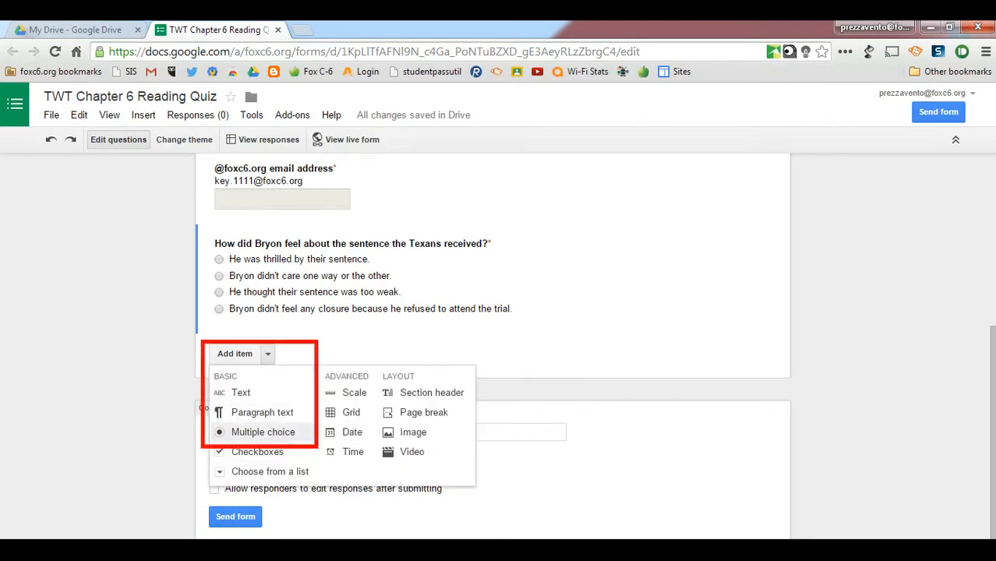
click(263, 432)
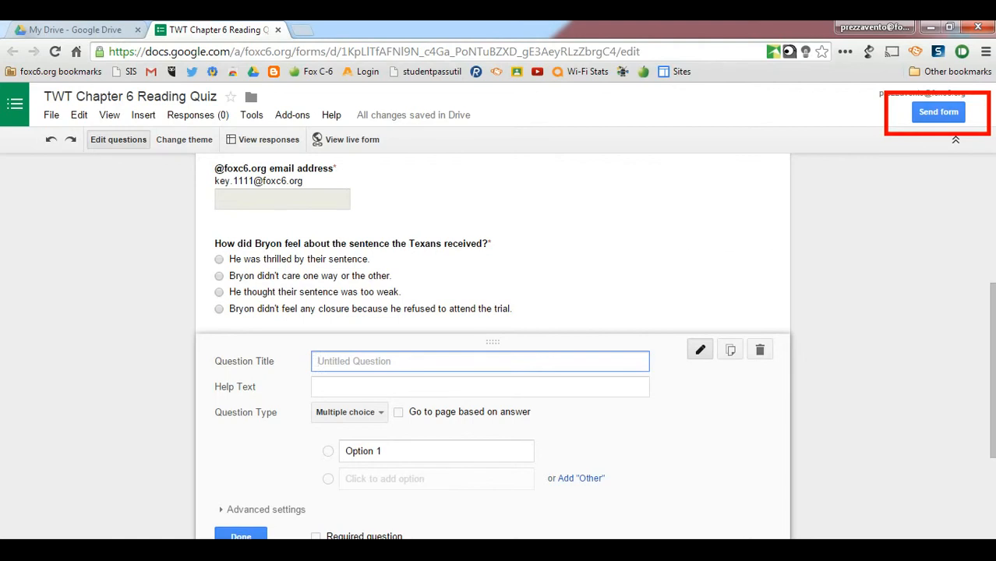
Open the form's sending options, switch the share link to a short URL and copy it
click(938, 113)
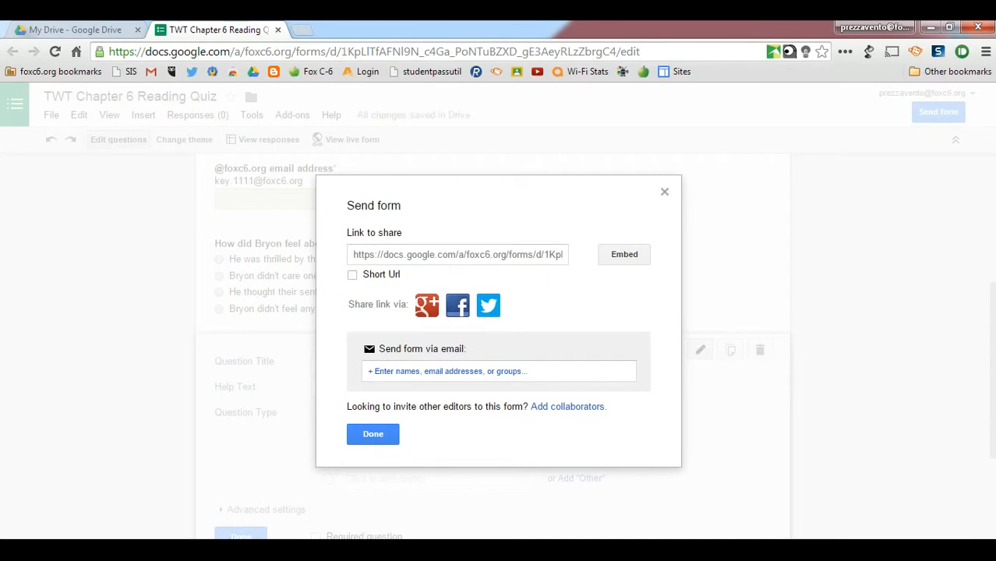
click(352, 274)
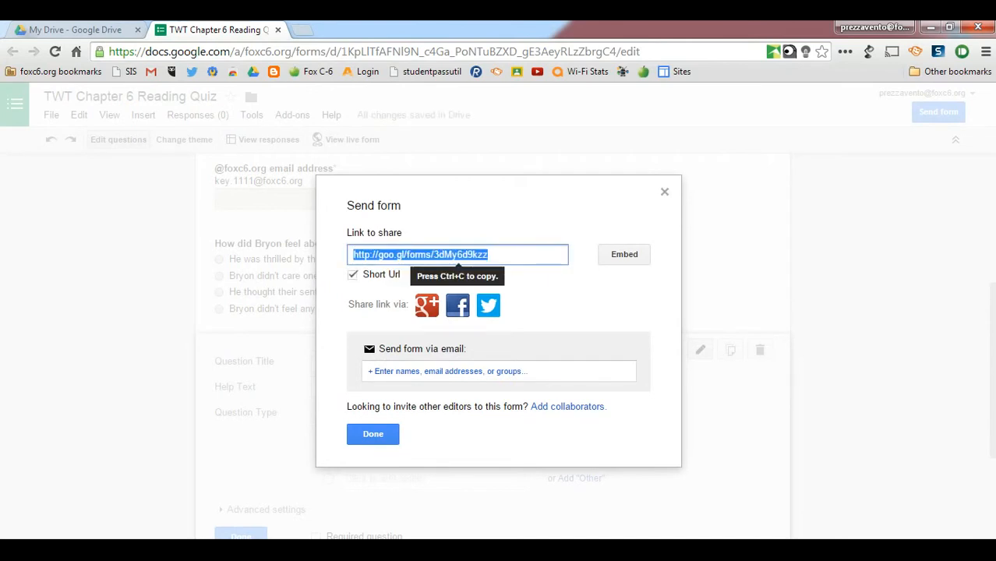
right_click(393, 254)
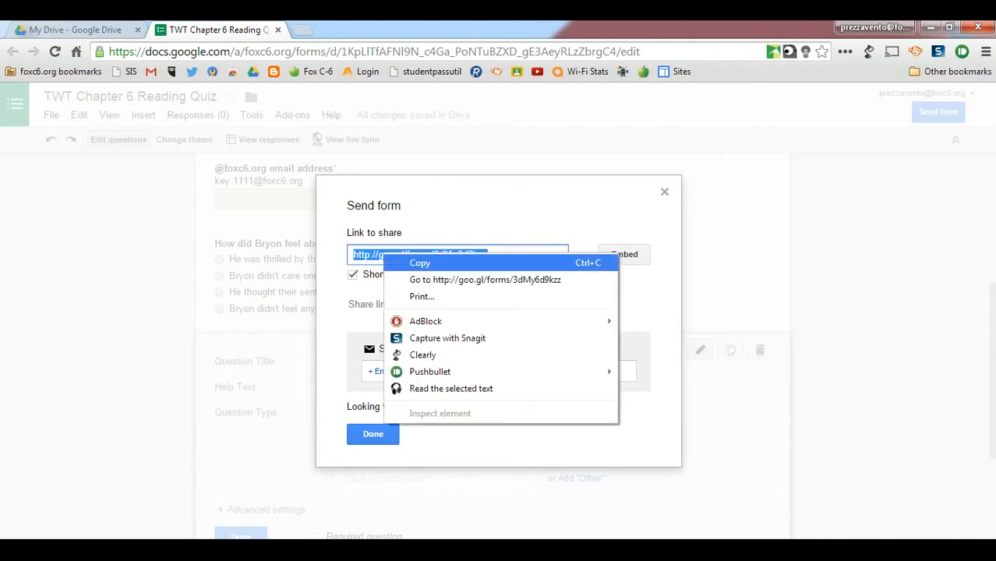
click(425, 262)
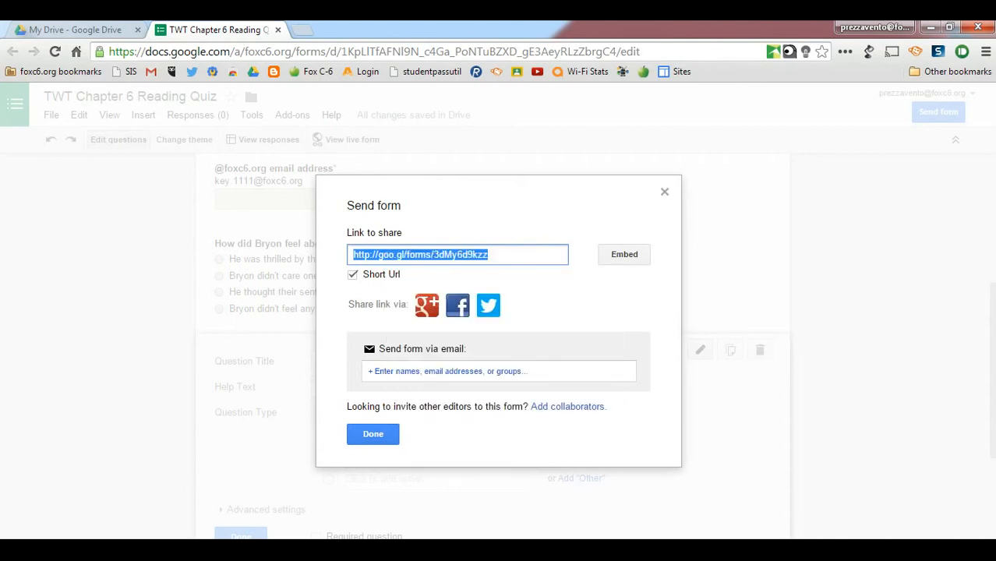